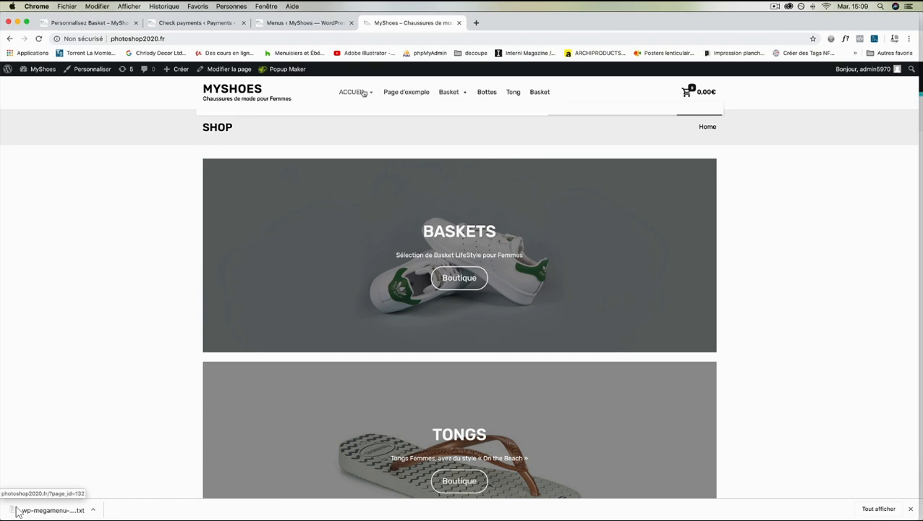
- Open the Baskets category of the shop and add one Stan Smith W | Noir&Fleur to the cart from its product page
{"action": "mouse_move", "coordinate": [356, 94]}
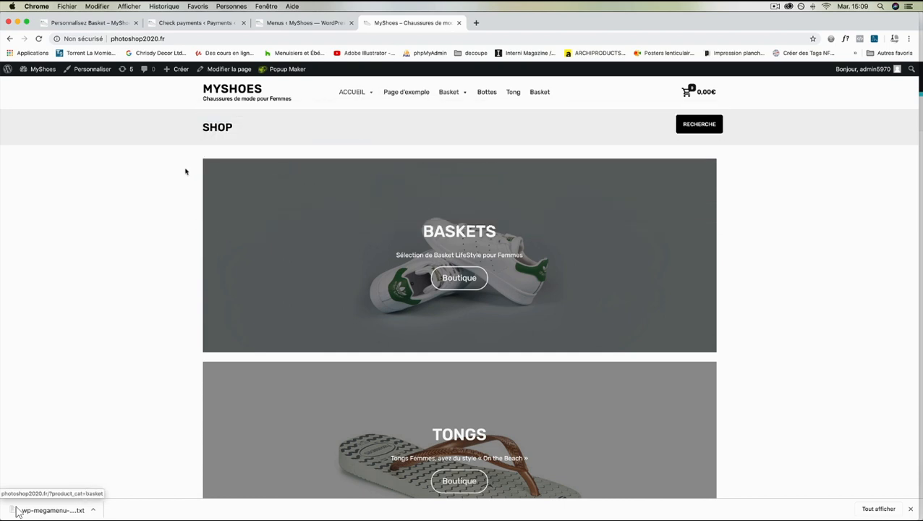
{"action": "left_click", "coordinate": [482, 279]}
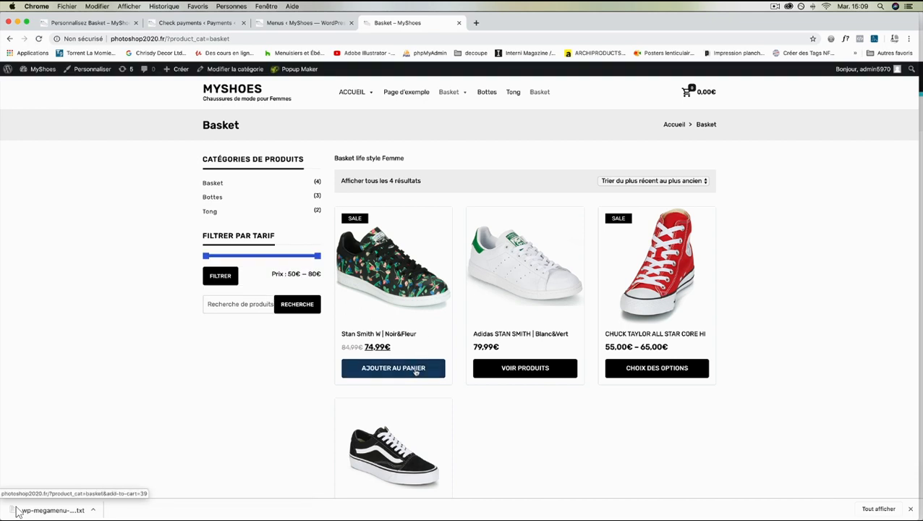
{"action": "left_click", "coordinate": [388, 271]}
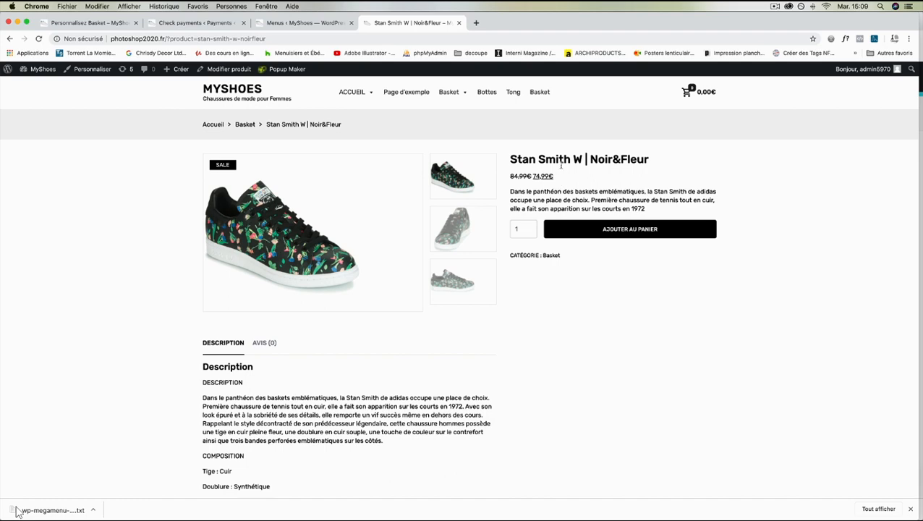
{"action": "scroll", "coordinate": [503, 277], "scroll_direction": "down", "scroll_amount": 5}
{"action": "scroll", "coordinate": [506, 276], "scroll_direction": "up", "scroll_amount": 5}
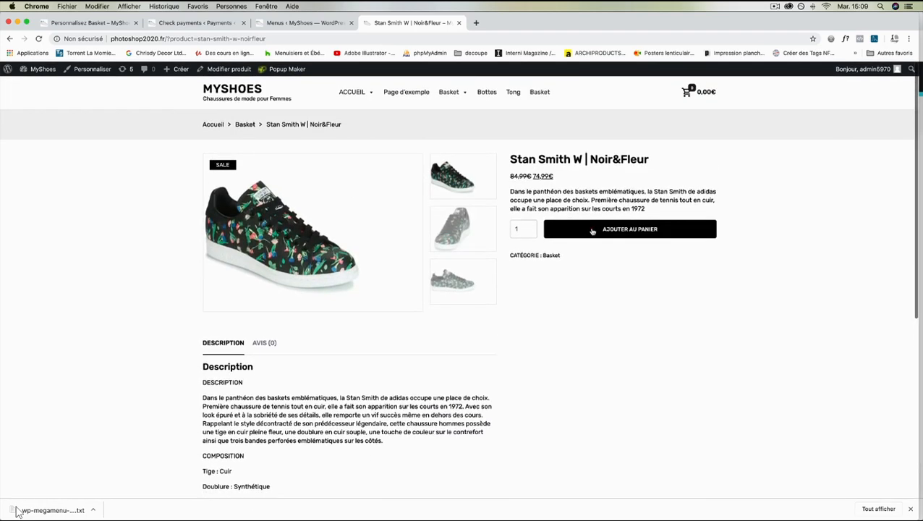
{"action": "left_click", "coordinate": [593, 231]}
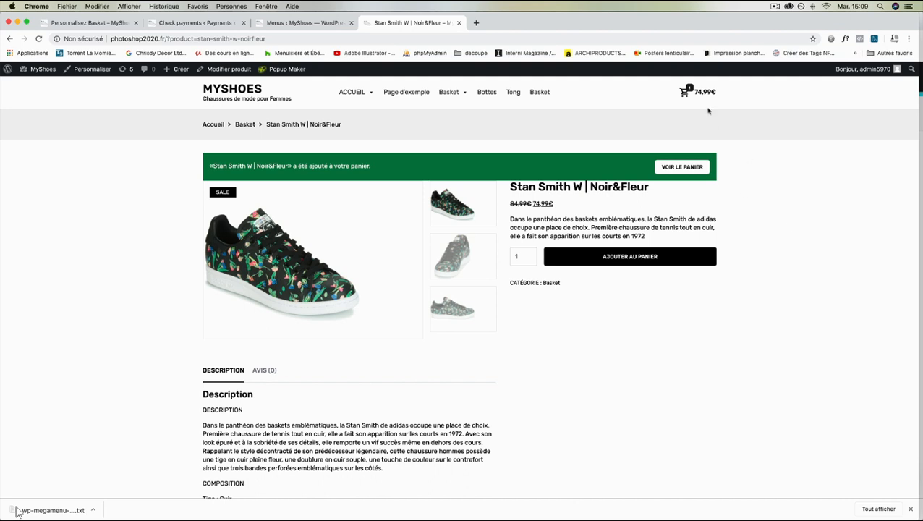
- View the shopping cart and proceed to the order checkout
{"action": "mouse_move", "coordinate": [699, 93]}
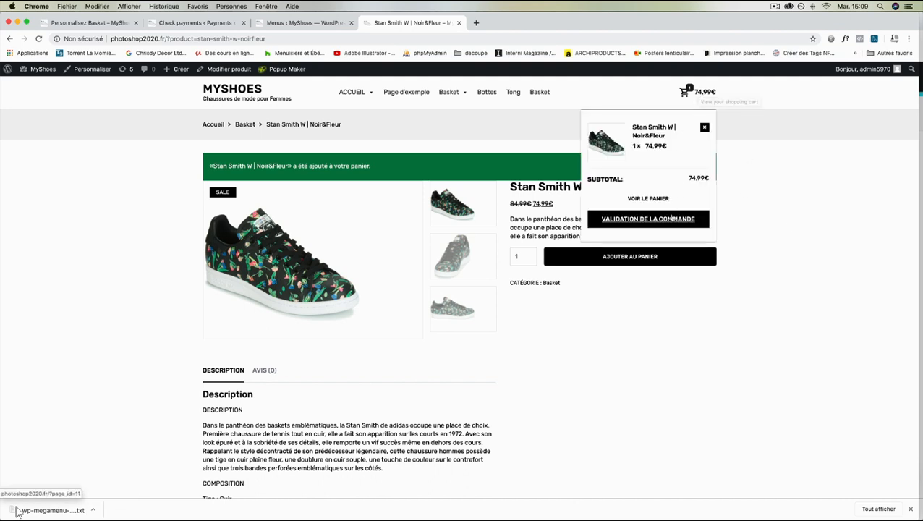
{"action": "left_click", "coordinate": [651, 204]}
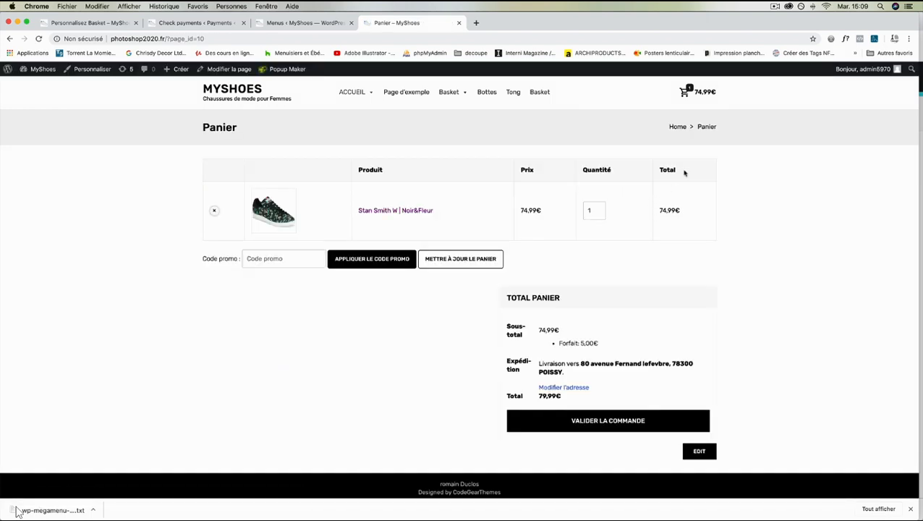
{"action": "scroll", "coordinate": [768, 222], "scroll_direction": "down", "scroll_amount": 1}
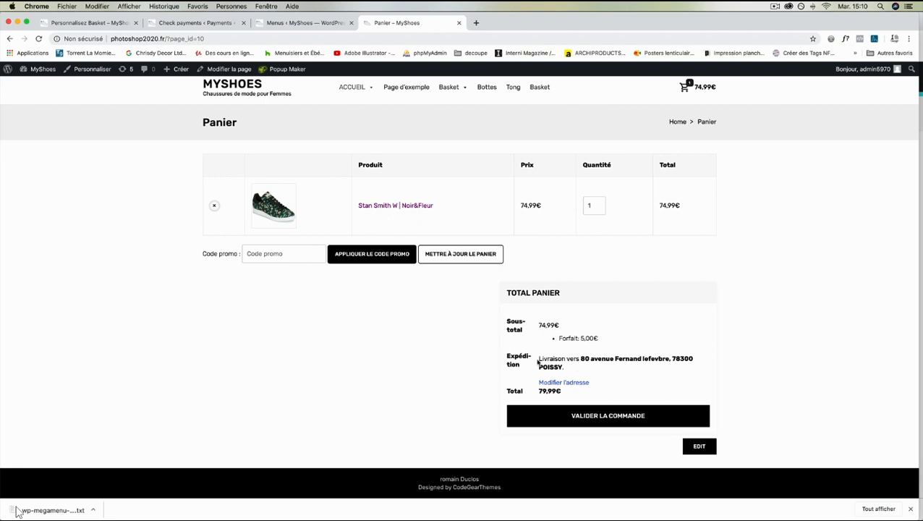
{"action": "left_click", "coordinate": [618, 417]}
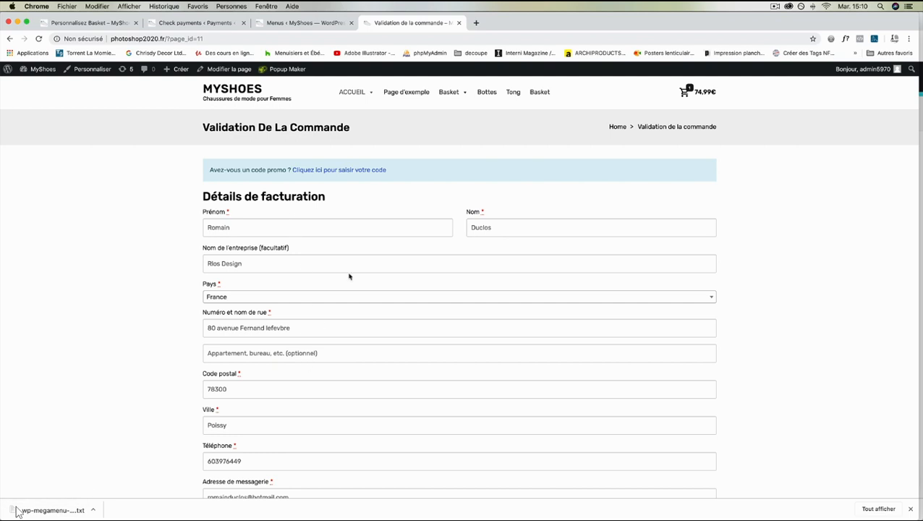
- Review the prefilled billing details and order summary, and examine the descriptions of the cheque, cash-on-delivery and PayPal payment options
{"action": "scroll", "coordinate": [245, 230], "scroll_direction": "down", "scroll_amount": 5}
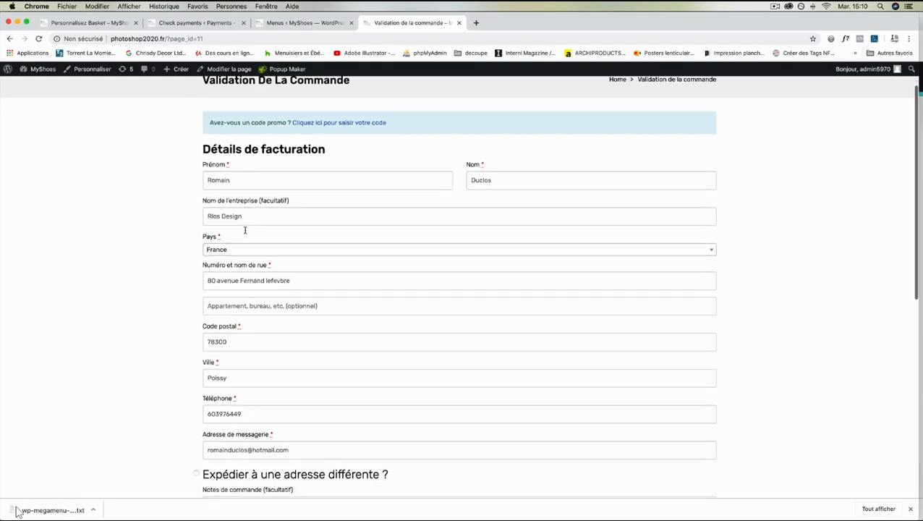
{"action": "scroll", "coordinate": [246, 232], "scroll_direction": "down", "scroll_amount": 4}
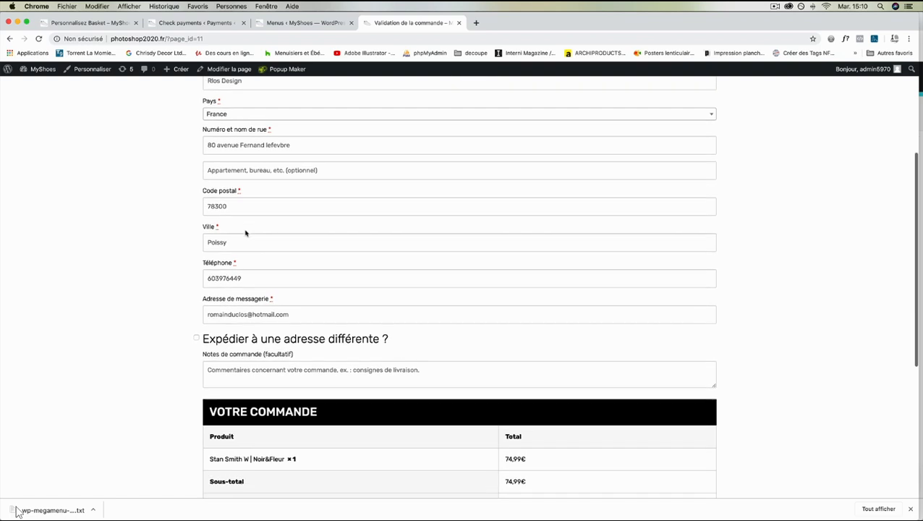
{"action": "scroll", "coordinate": [245, 230], "scroll_direction": "down", "scroll_amount": 3}
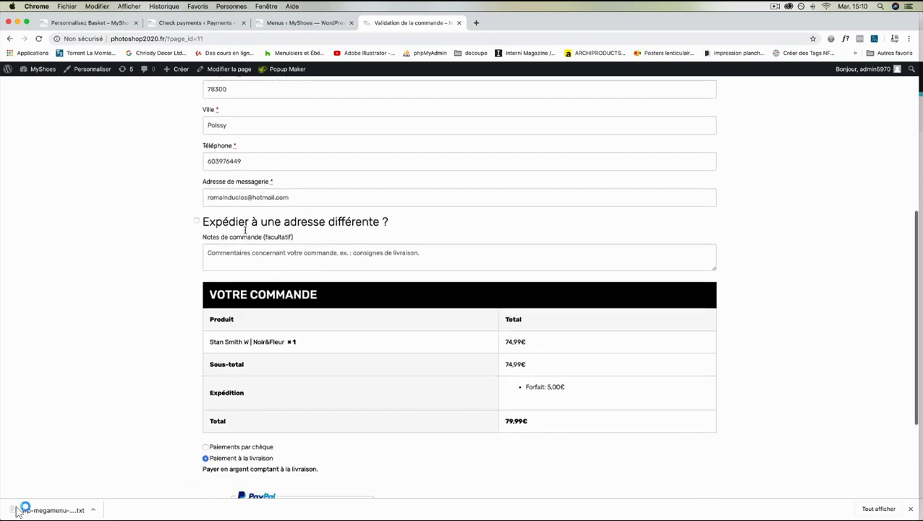
{"action": "scroll", "coordinate": [278, 228], "scroll_direction": "down", "scroll_amount": 4}
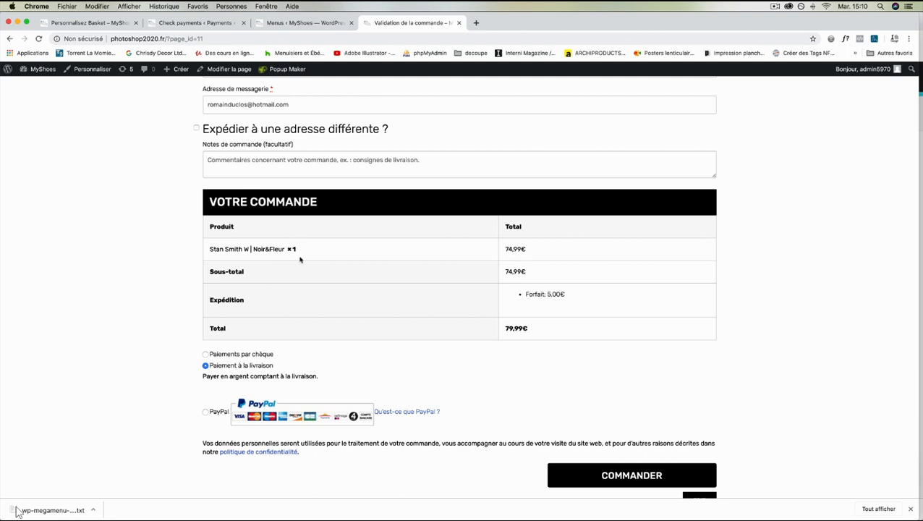
{"action": "left_click", "coordinate": [206, 355]}
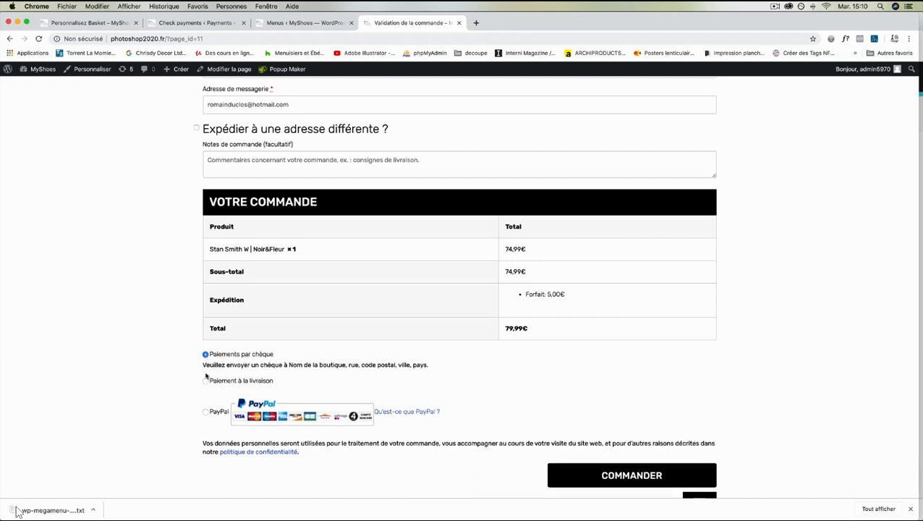
{"action": "left_click", "coordinate": [205, 381]}
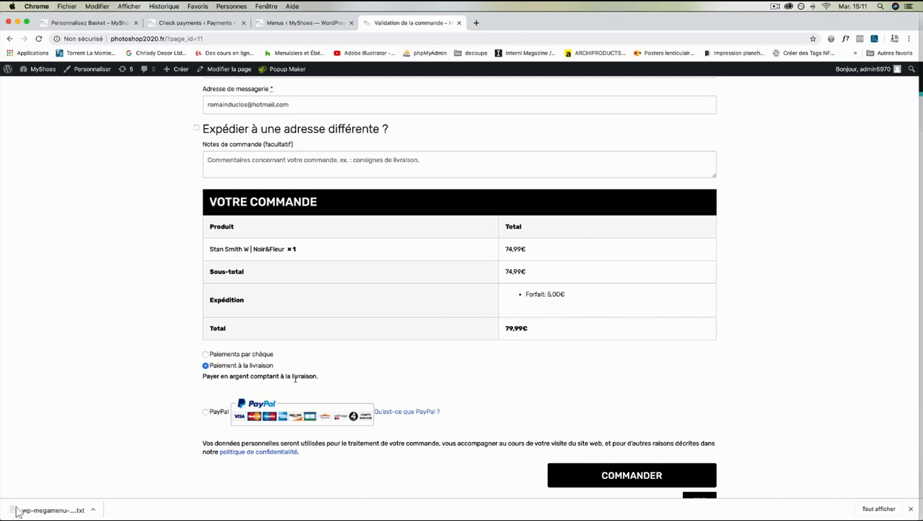
{"action": "left_click", "coordinate": [205, 411]}
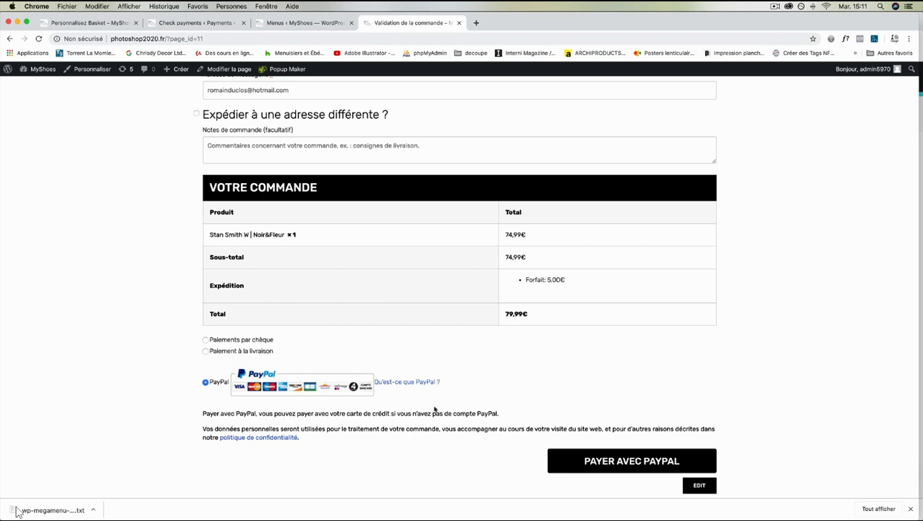
- Place the order with Paiement à la livraison as the payment method and look over the order confirmation
{"action": "left_click", "coordinate": [205, 351]}
{"action": "scroll", "coordinate": [370, 364], "scroll_direction": "down", "scroll_amount": 2}
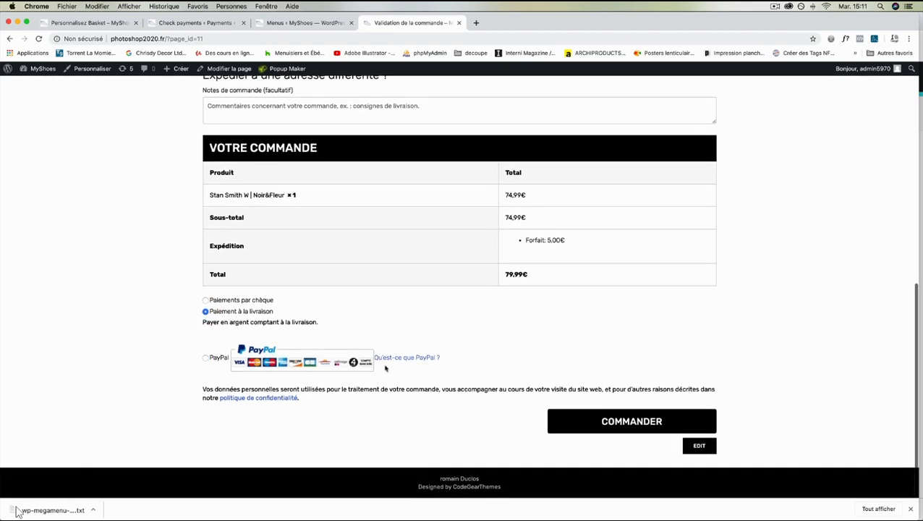
{"action": "left_click", "coordinate": [603, 418]}
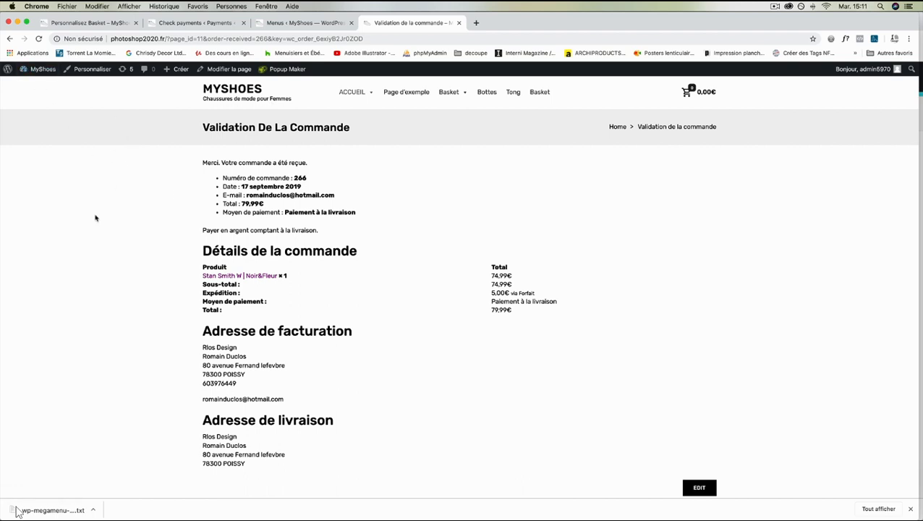
{"action": "scroll", "coordinate": [95, 218], "scroll_direction": "down", "scroll_amount": 3}
{"action": "scroll", "coordinate": [95, 218], "scroll_direction": "up", "scroll_amount": 3}
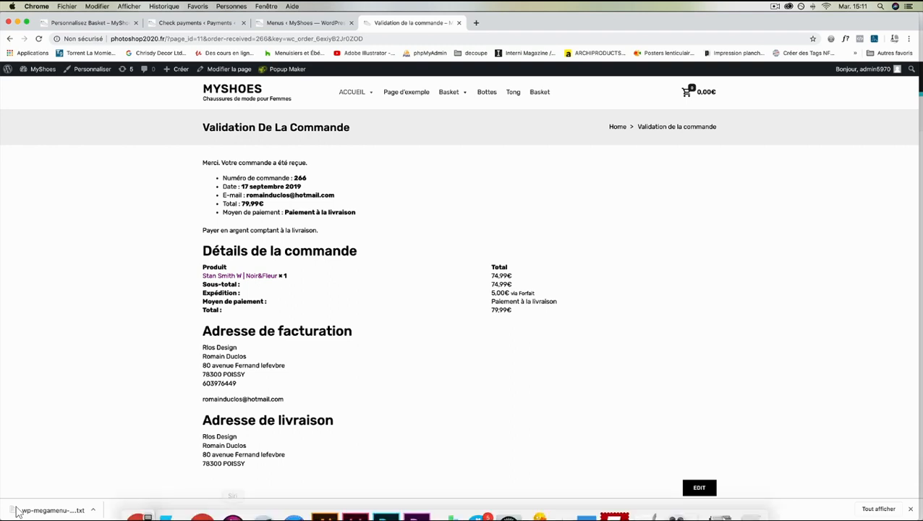
- Switch to the Outlook mailbox and read through the newly received MyShoes order confirmation e-mail
{"action": "right_click", "coordinate": [203, 501]}
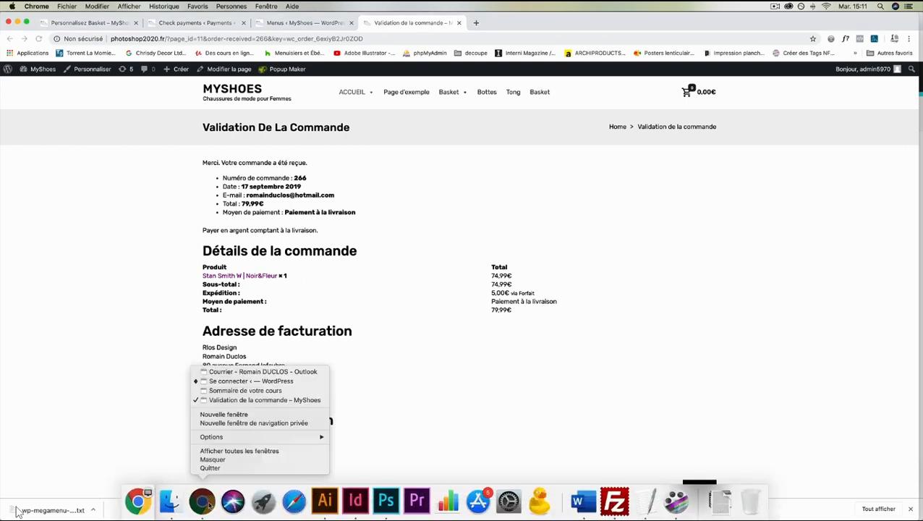
{"action": "left_click", "coordinate": [235, 372]}
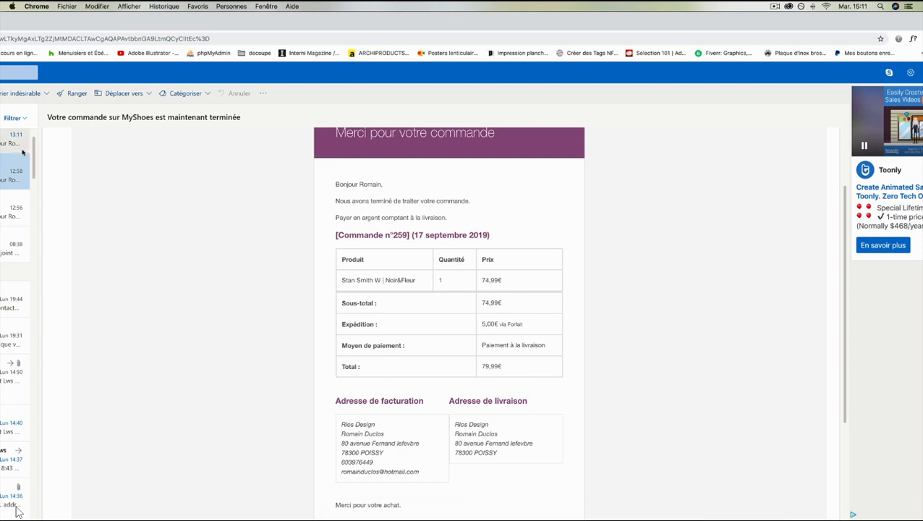
{"action": "scroll", "coordinate": [21, 147], "scroll_direction": "up", "scroll_amount": 2}
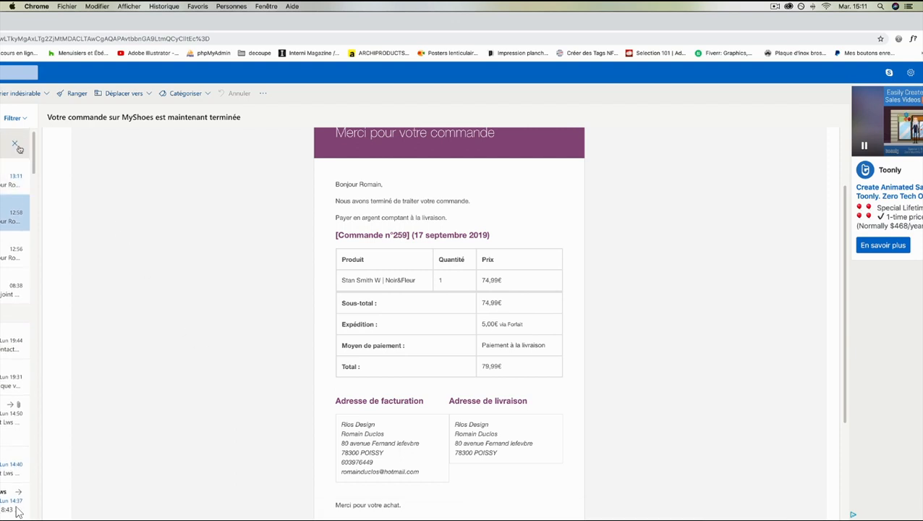
{"action": "left_click", "coordinate": [5, 181]}
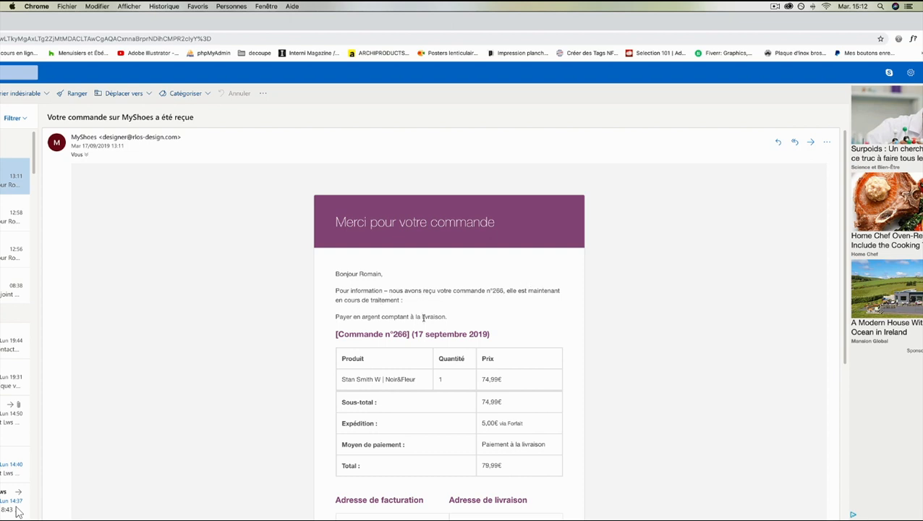
{"action": "scroll", "coordinate": [423, 319], "scroll_direction": "down", "scroll_amount": 5}
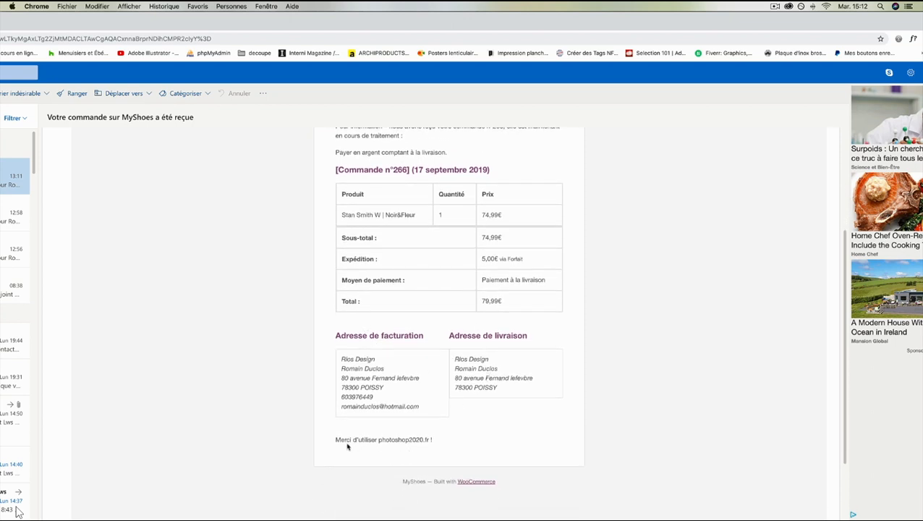
{"action": "scroll", "coordinate": [394, 407], "scroll_direction": "up", "scroll_amount": 4}
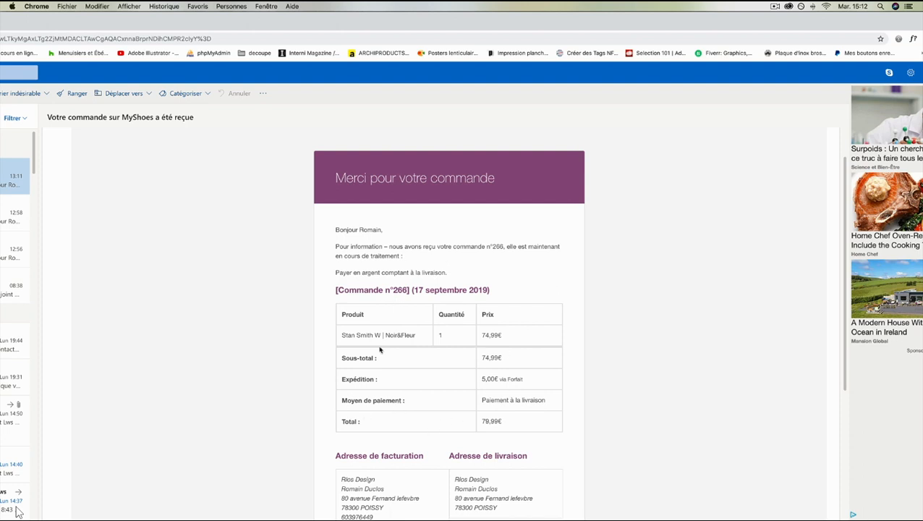
{"action": "scroll", "coordinate": [380, 349], "scroll_direction": "up", "scroll_amount": 2}
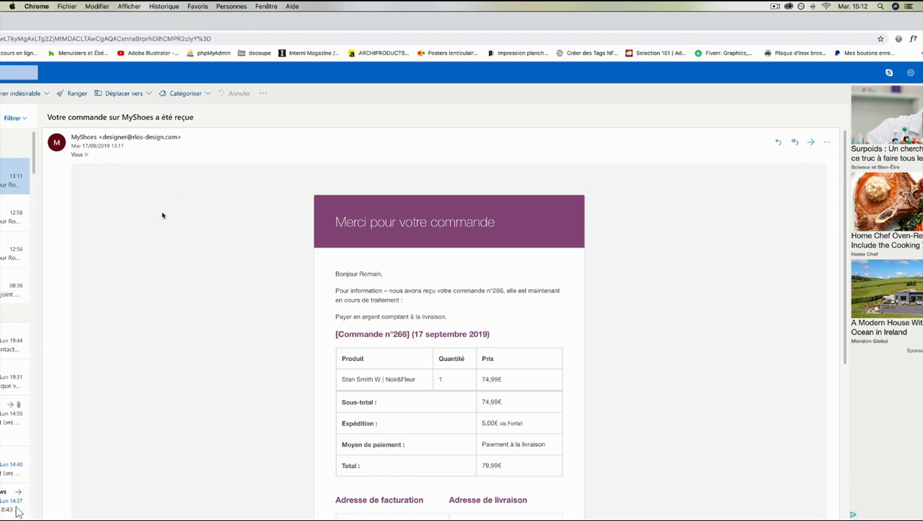
{"action": "scroll", "coordinate": [22, 188], "scroll_direction": "up", "scroll_amount": 1}
- Return to the MyShoes browser window and close the theme customizer to get back to the WordPress admin
{"action": "mouse_move", "coordinate": [343, 509]}
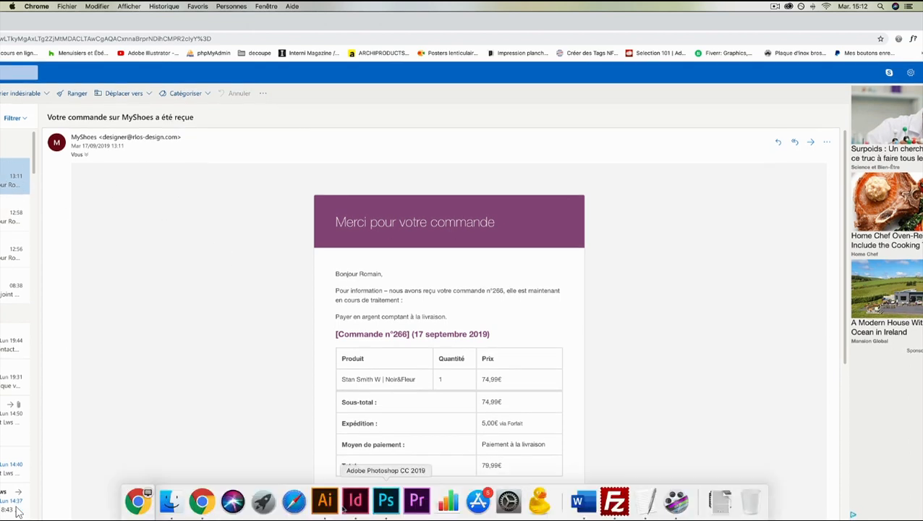
{"action": "right_click", "coordinate": [202, 501]}
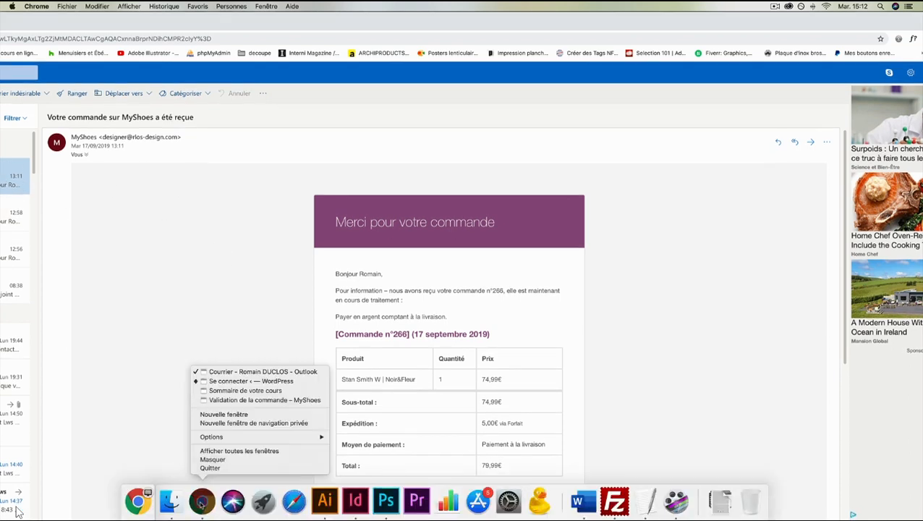
{"action": "left_click", "coordinate": [239, 401]}
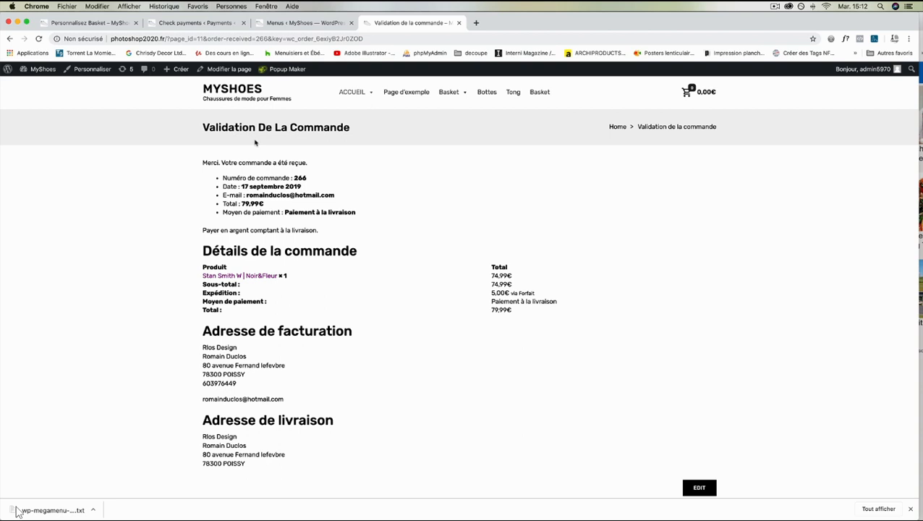
{"action": "left_click", "coordinate": [87, 23]}
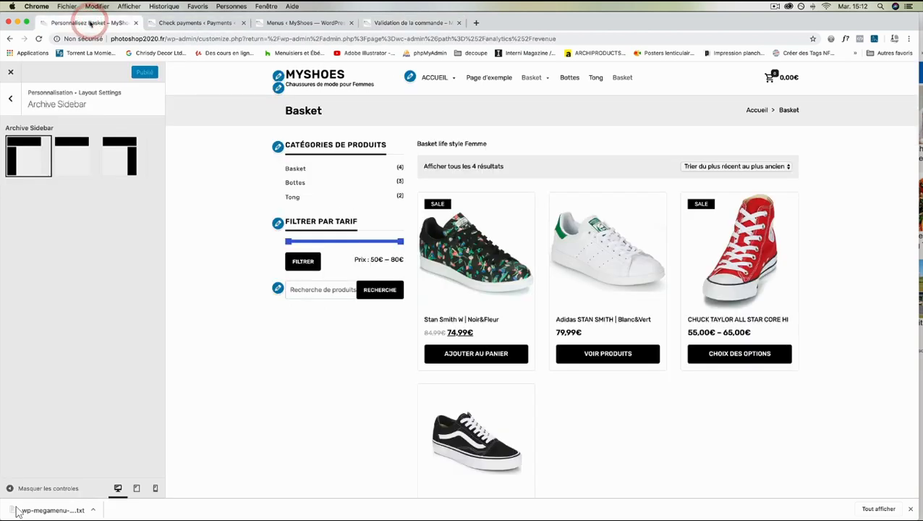
{"action": "left_click", "coordinate": [11, 73]}
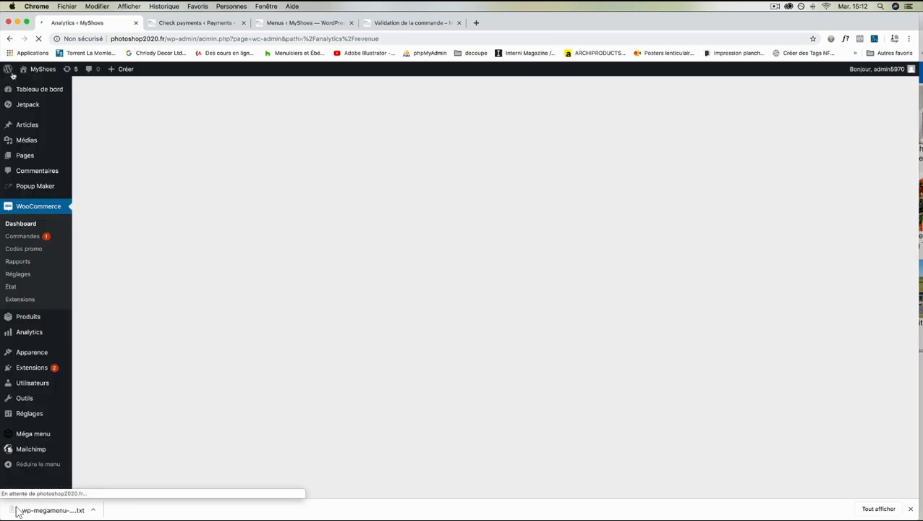
- Open the WooCommerce orders list (Commandes) in the WordPress admin
{"action": "mouse_move", "coordinate": [11, 71]}
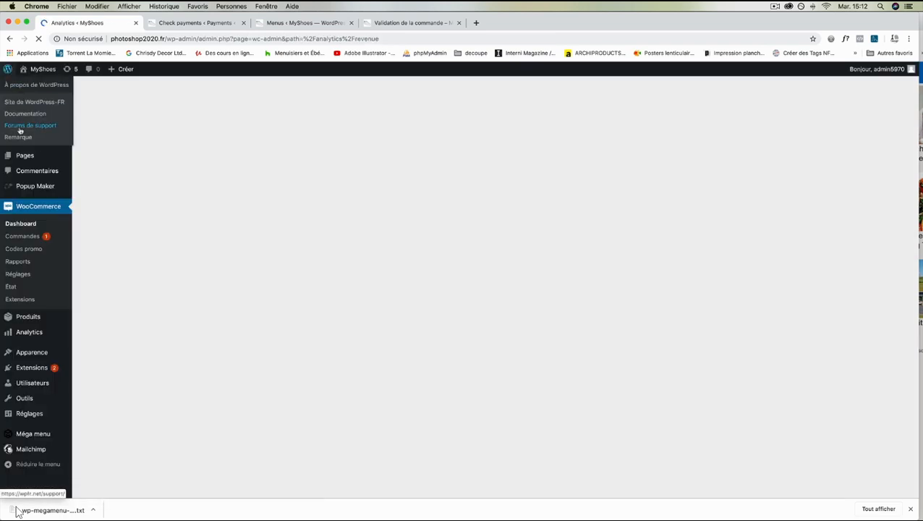
{"action": "scroll", "coordinate": [48, 293], "scroll_direction": "down", "scroll_amount": 2}
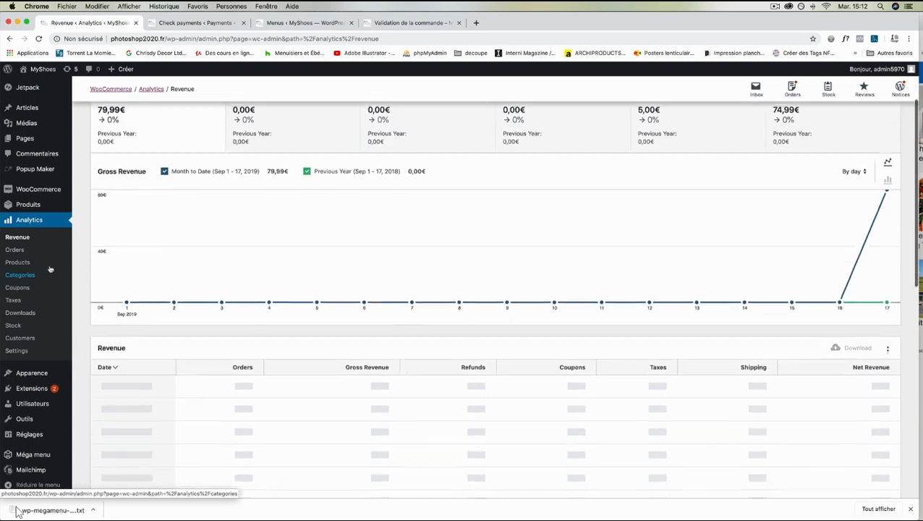
{"action": "left_click", "coordinate": [46, 189]}
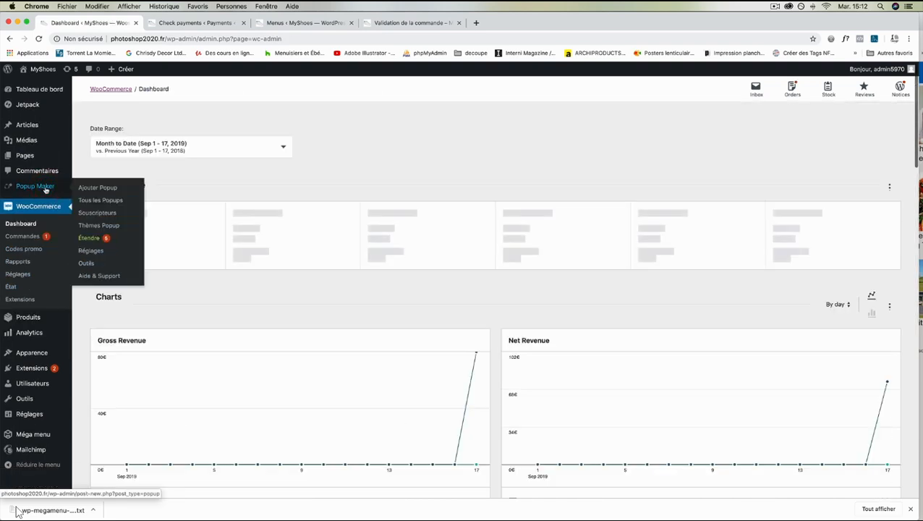
{"action": "left_click", "coordinate": [29, 238]}
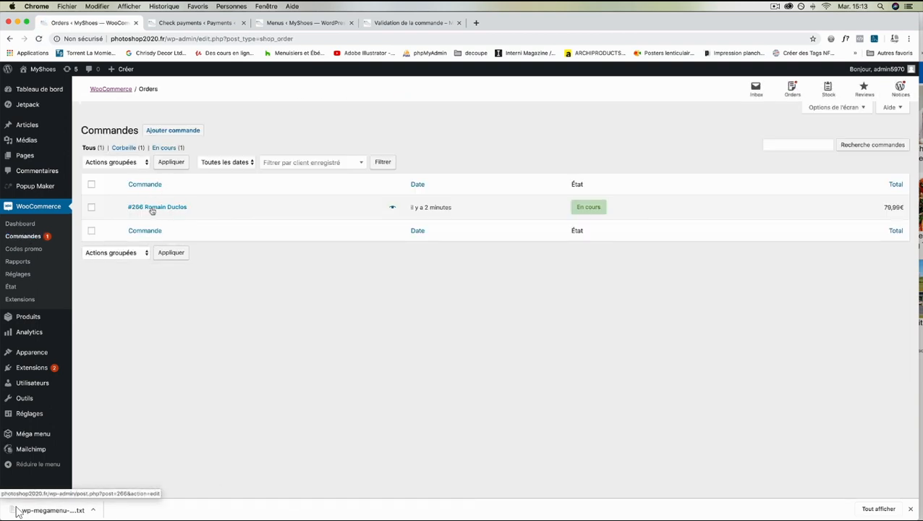
- Preview the newly placed order from the orders list, open it for editing and look over its details
{"action": "left_click", "coordinate": [392, 207]}
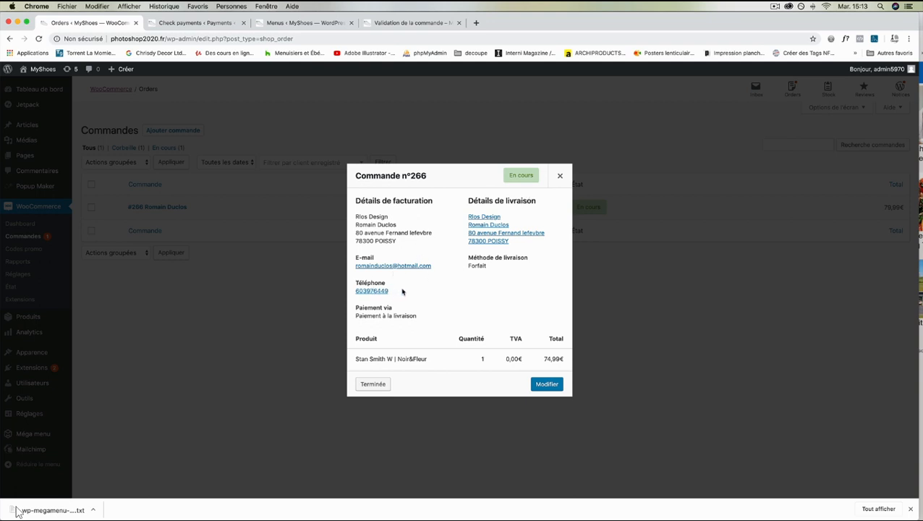
{"action": "left_click", "coordinate": [547, 385]}
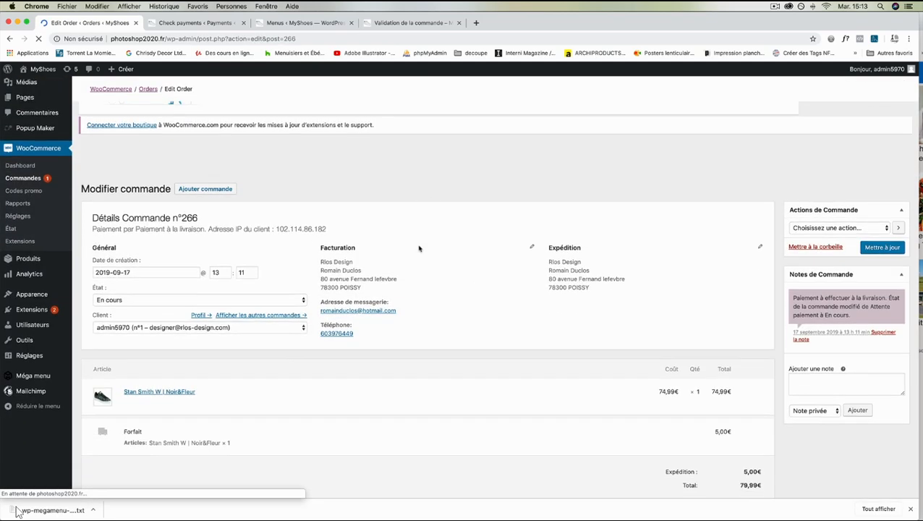
{"action": "scroll", "coordinate": [419, 248], "scroll_direction": "down", "scroll_amount": 5}
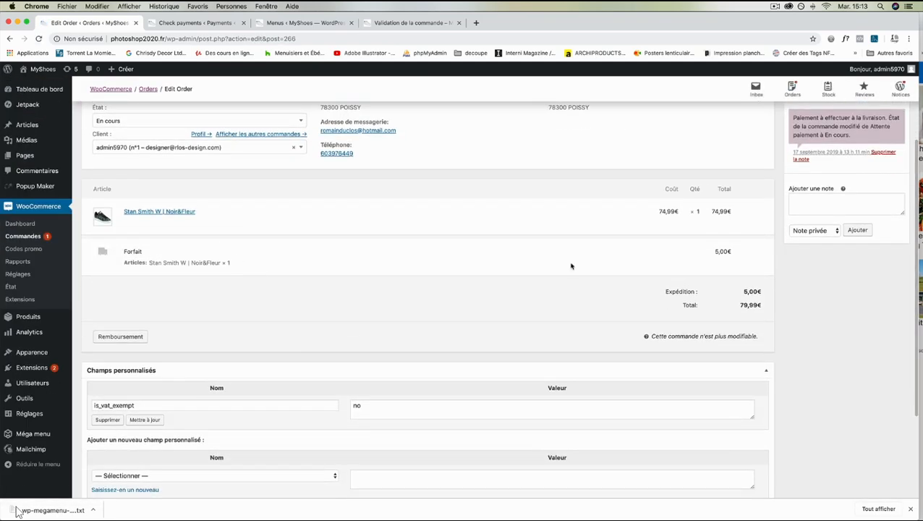
{"action": "scroll", "coordinate": [572, 246], "scroll_direction": "up", "scroll_amount": 3}
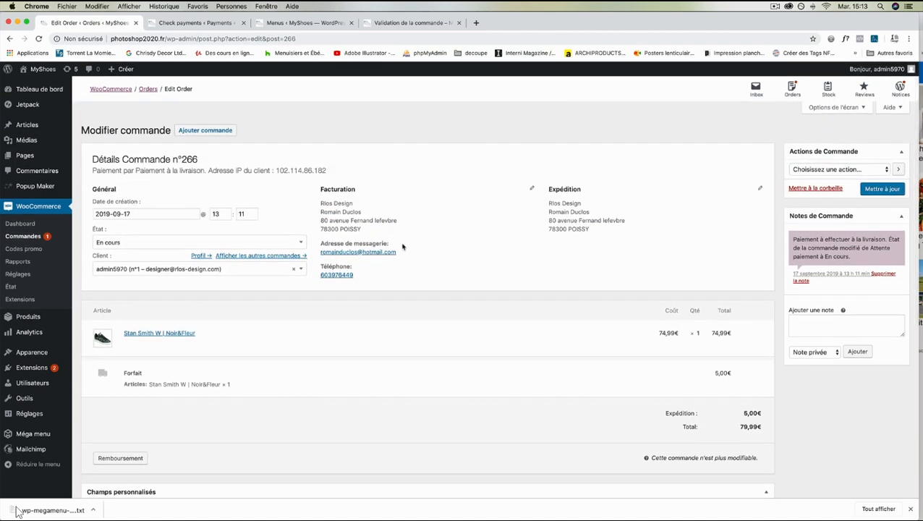
- Set the order's status (État) to Terminée and update the order
{"action": "left_click", "coordinate": [216, 243]}
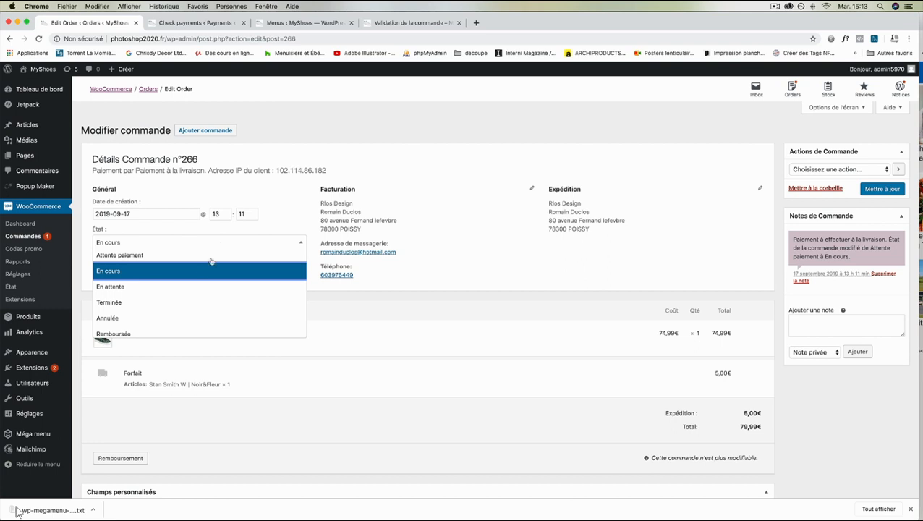
{"action": "scroll", "coordinate": [200, 278], "scroll_direction": "down", "scroll_amount": 1}
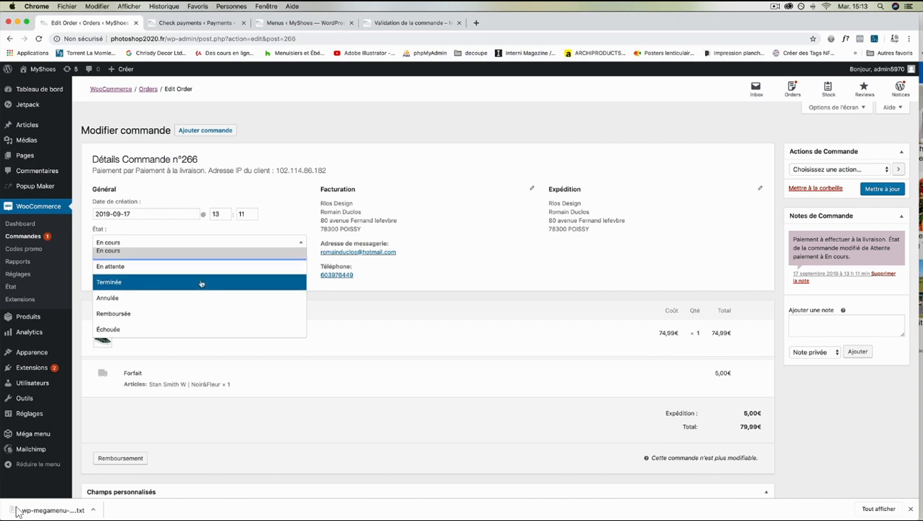
{"action": "left_click", "coordinate": [200, 282]}
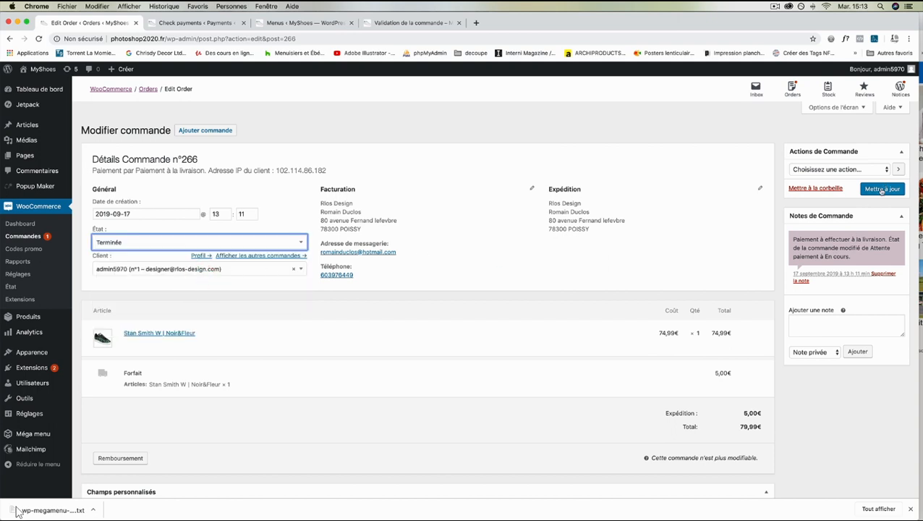
{"action": "left_click", "coordinate": [881, 188]}
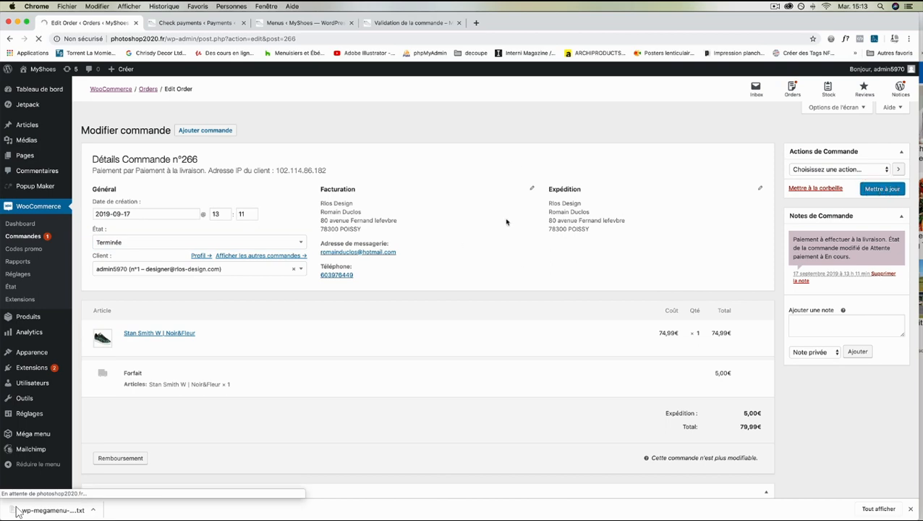
- Look over the updated order and go back to the orders list (Commandes)
{"action": "scroll", "coordinate": [479, 252], "scroll_direction": "down", "scroll_amount": 5}
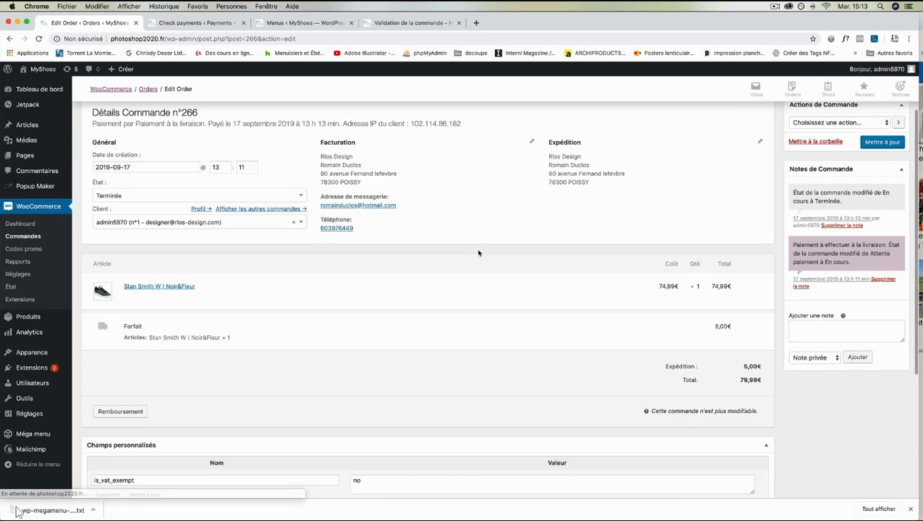
{"action": "scroll", "coordinate": [478, 253], "scroll_direction": "up", "scroll_amount": 2}
{"action": "left_click", "coordinate": [23, 236]}
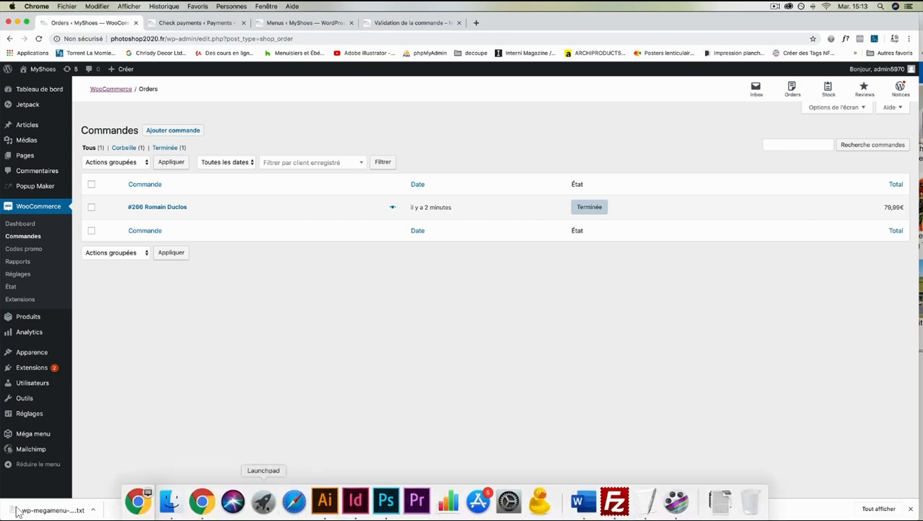
- Switch to the Outlook mailbox and read through the newest MyShoes e-mail about the completed order
{"action": "right_click", "coordinate": [202, 501]}
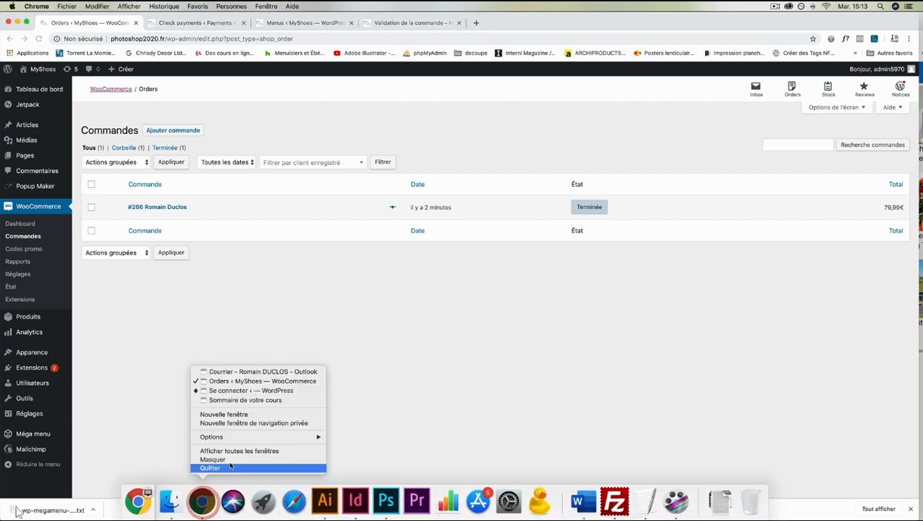
{"action": "left_click", "coordinate": [248, 372]}
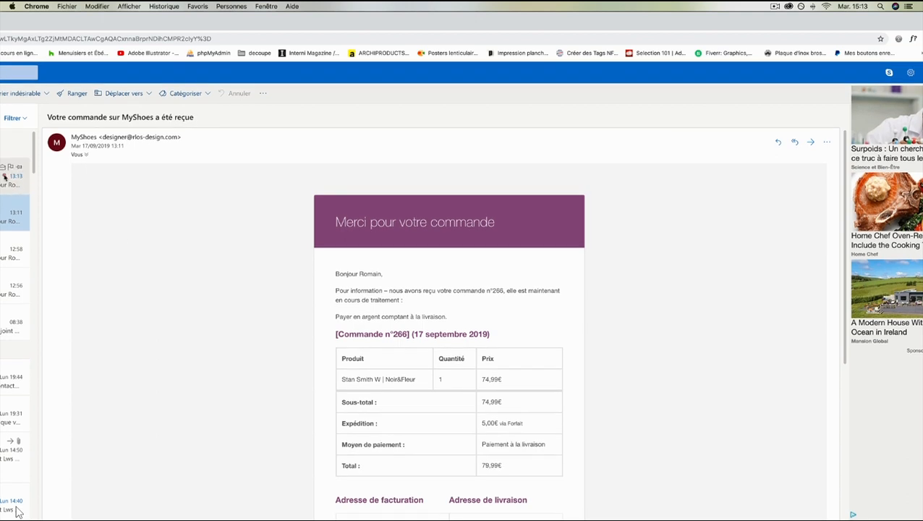
{"action": "left_click", "coordinate": [6, 177]}
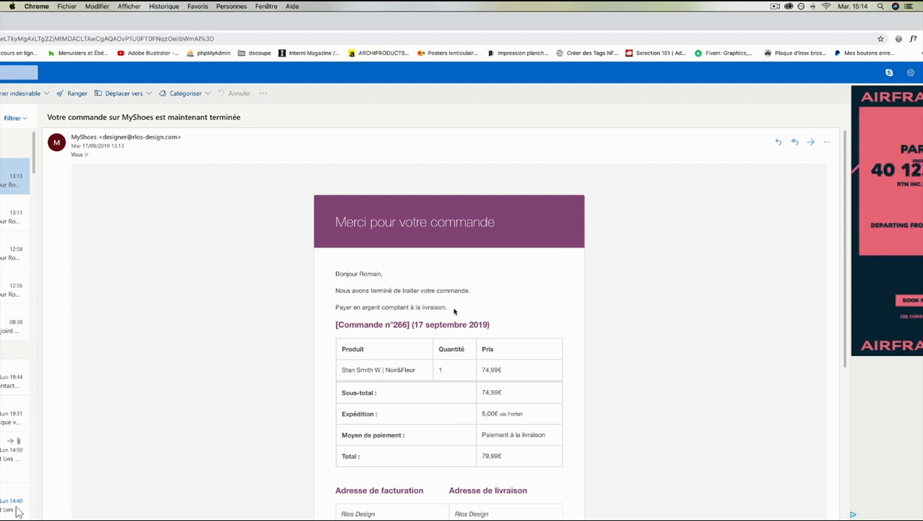
{"action": "scroll", "coordinate": [454, 310], "scroll_direction": "down", "scroll_amount": 5}
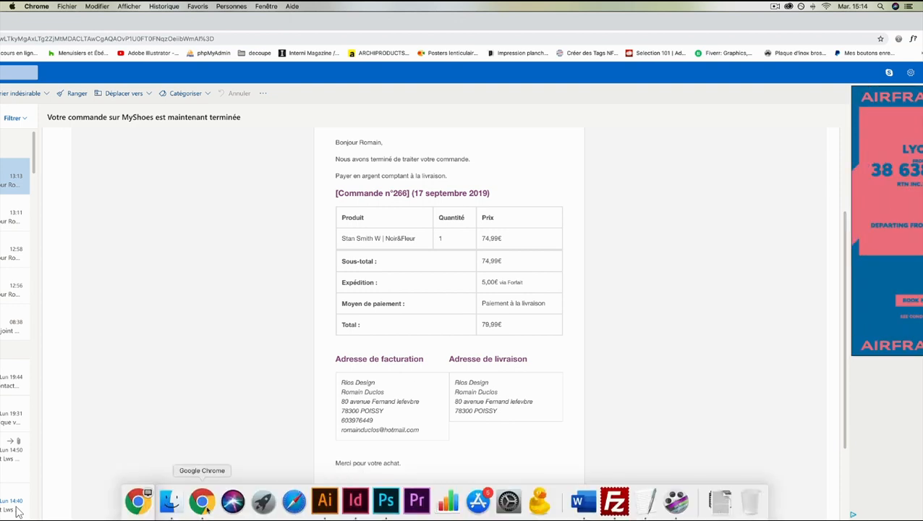
- Return to the MyShoes WooCommerce window and open the completed order for editing through its preview
{"action": "right_click", "coordinate": [204, 505]}
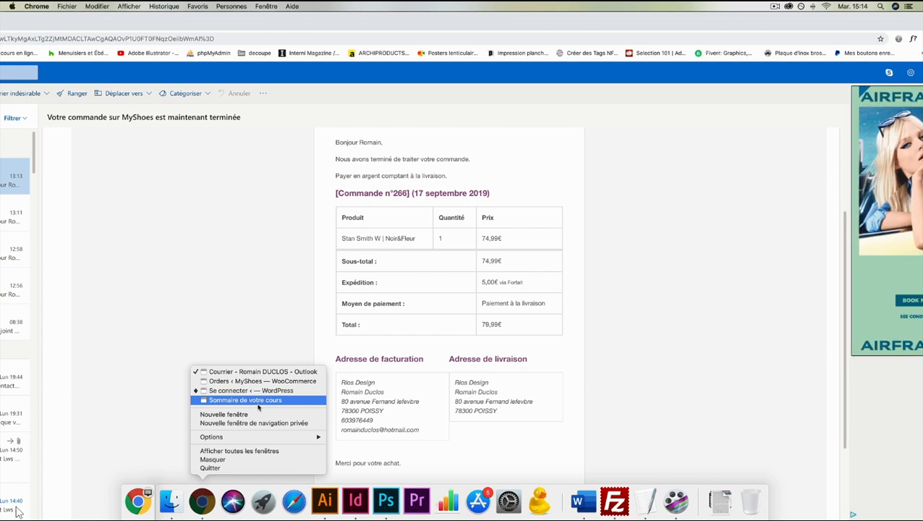
{"action": "left_click", "coordinate": [265, 382]}
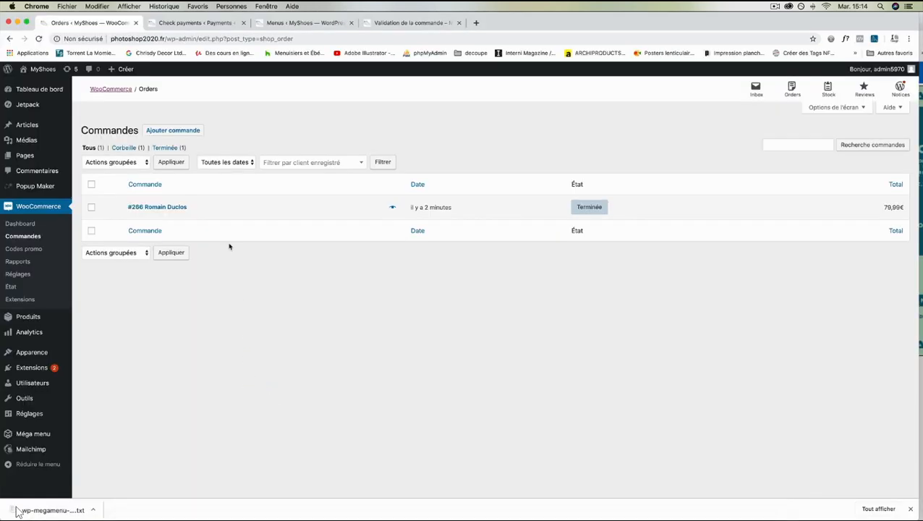
{"action": "left_click", "coordinate": [392, 207]}
{"action": "left_click", "coordinate": [547, 384]}
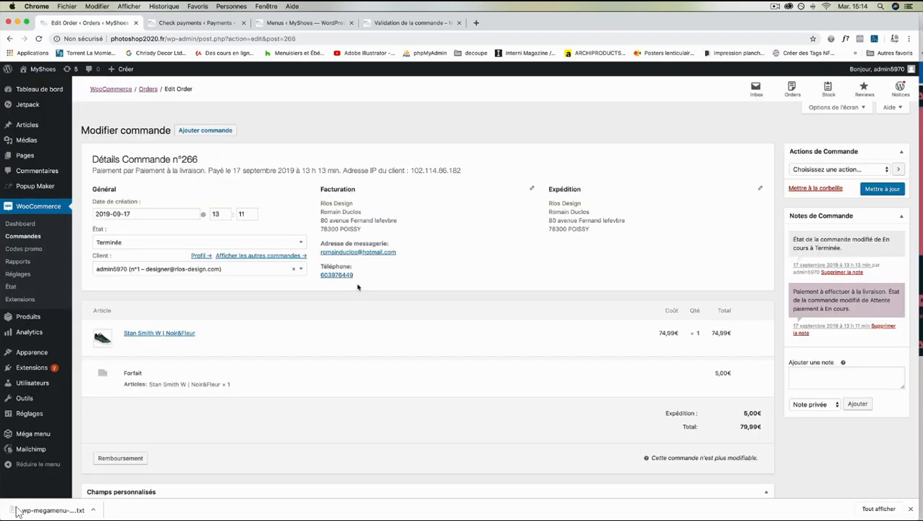
- Examine the status options available for the order and close the list without choosing another one
{"action": "left_click", "coordinate": [195, 242]}
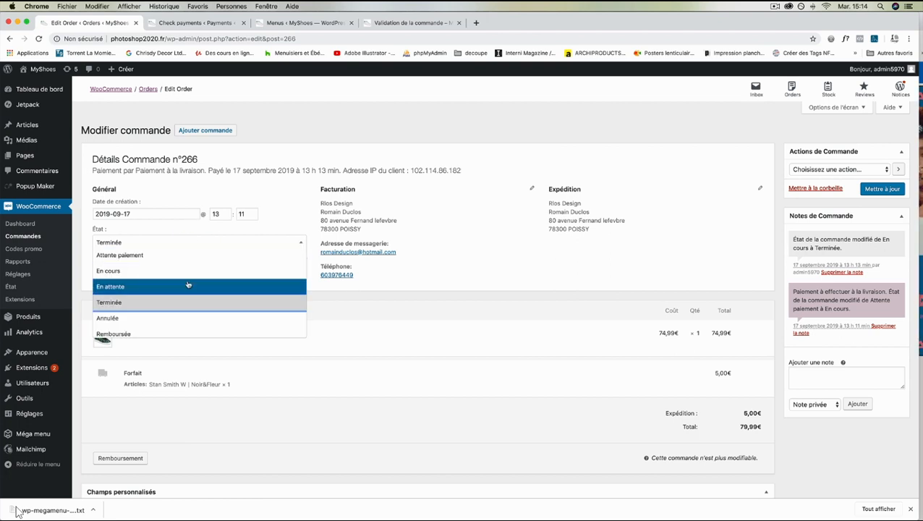
{"action": "scroll", "coordinate": [188, 286], "scroll_direction": "down", "scroll_amount": 1}
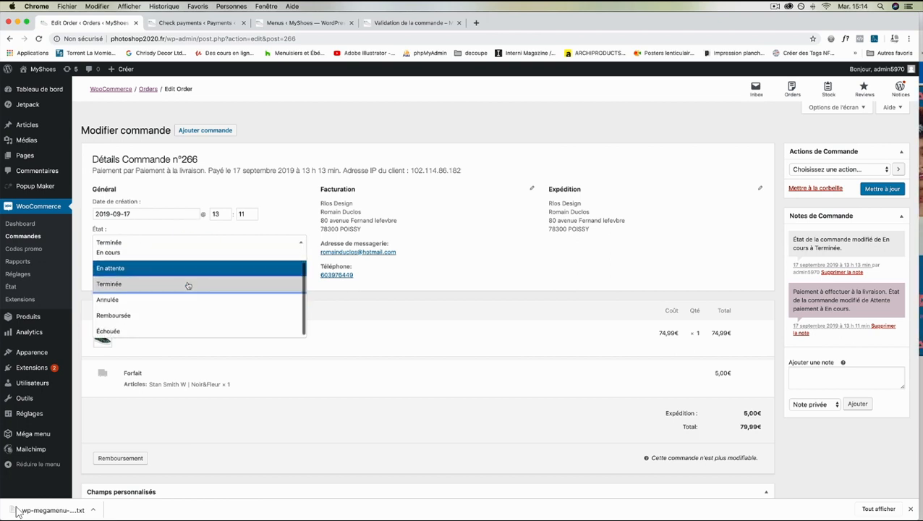
{"action": "left_click", "coordinate": [499, 274]}
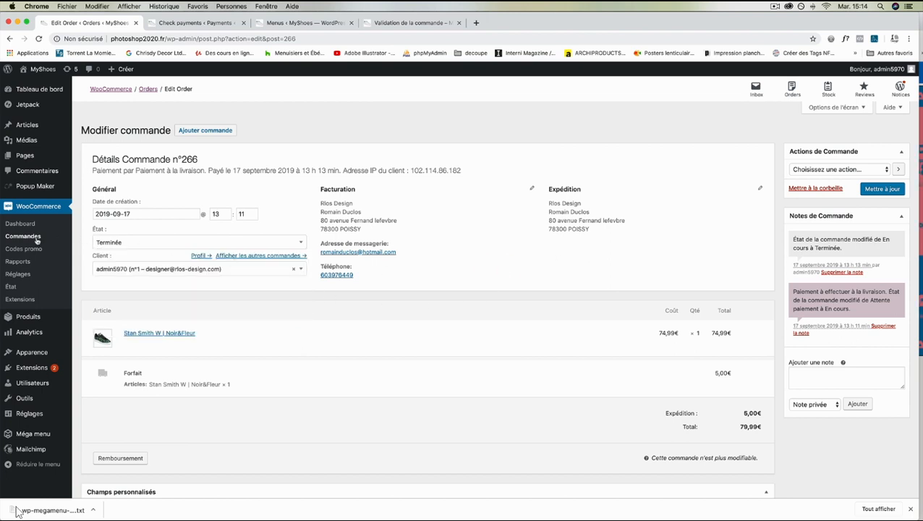
- Open the WooCommerce sales reports (Rapports), look over the figures and change the period to Ce mois
{"action": "left_click", "coordinate": [24, 263]}
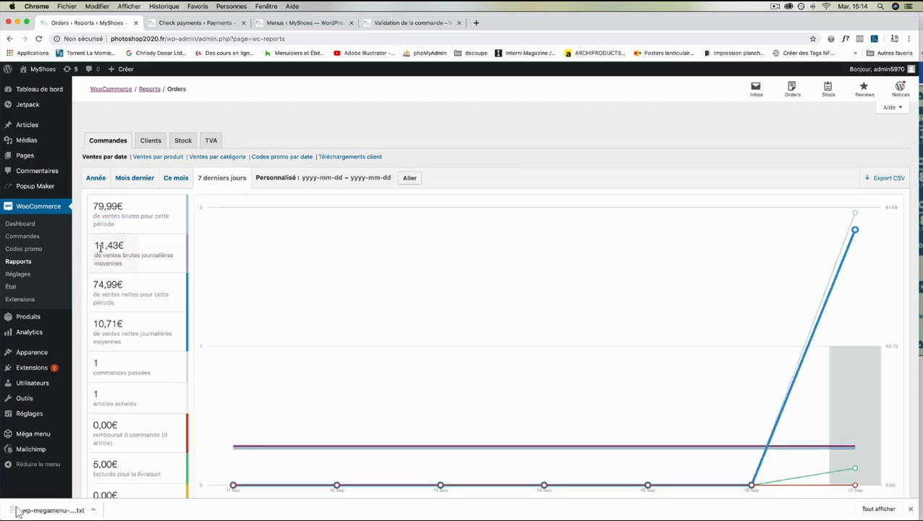
{"action": "scroll", "coordinate": [115, 362], "scroll_direction": "down", "scroll_amount": 2}
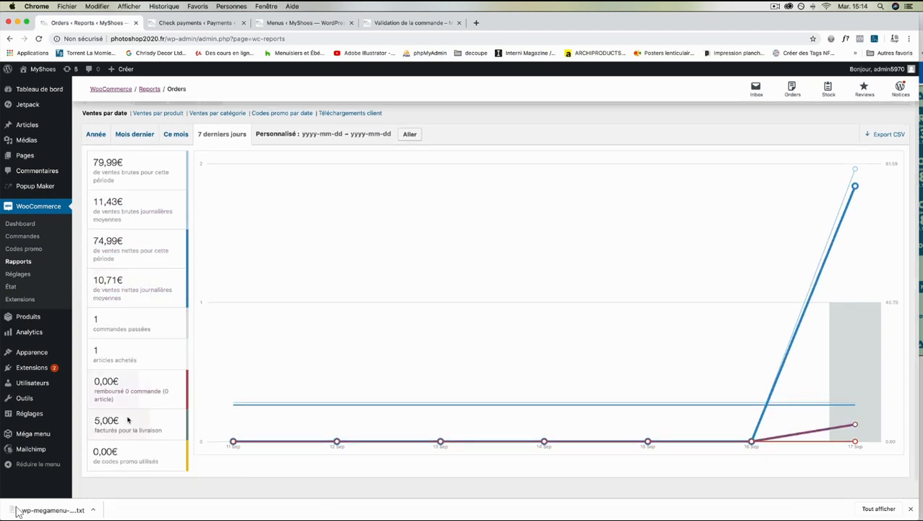
{"action": "left_click", "coordinate": [175, 137]}
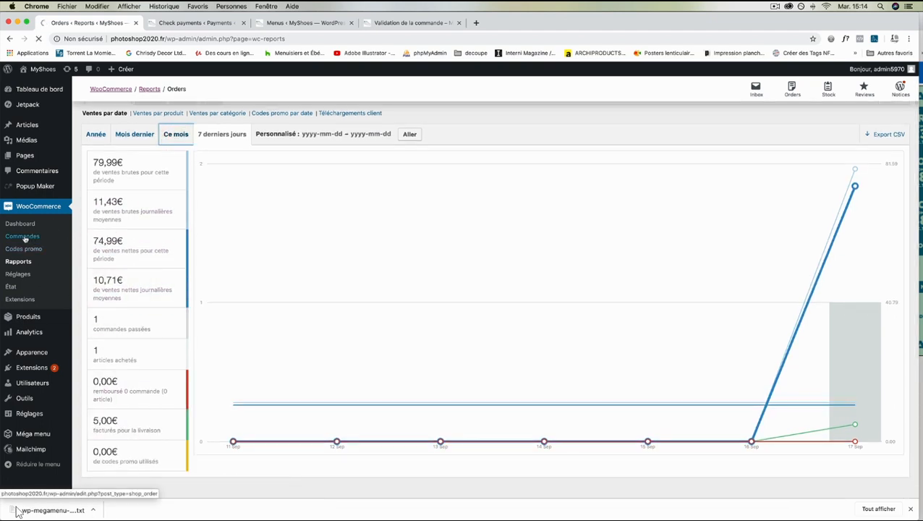